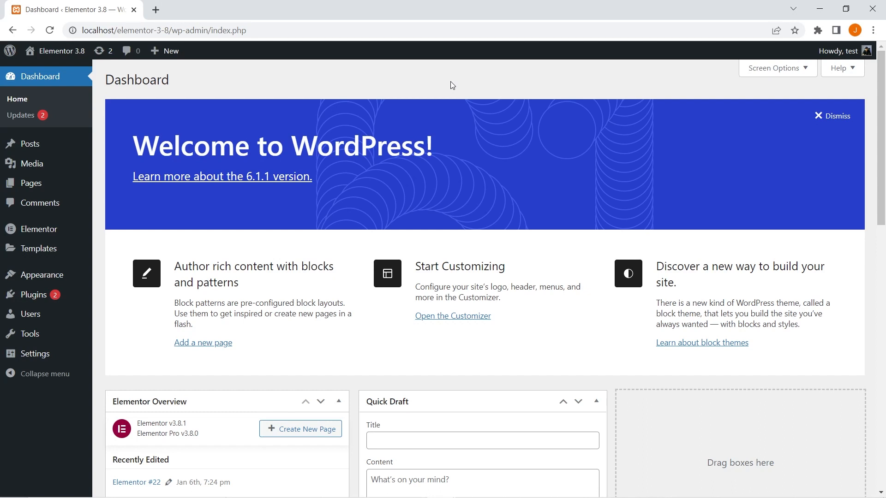
Activate the Loop experiment in Elementor's settings, together with the Flexbox Container experiment it requires.
mouse_move(46, 229)
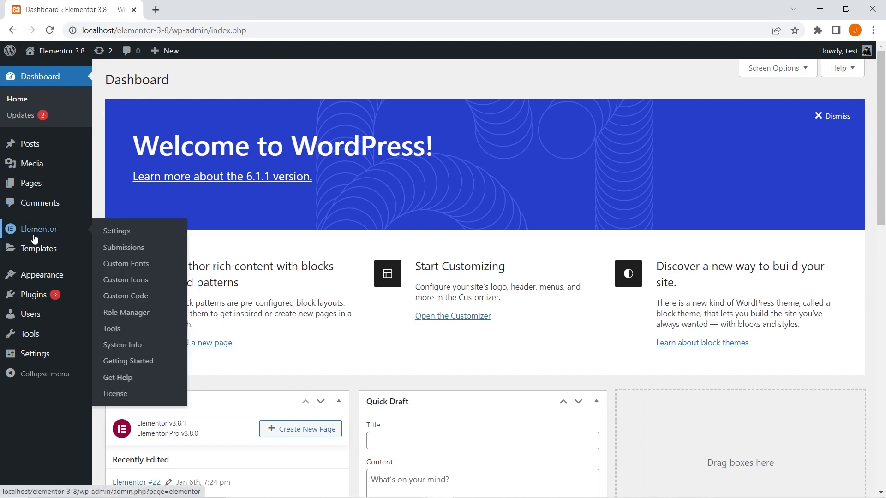
click(117, 231)
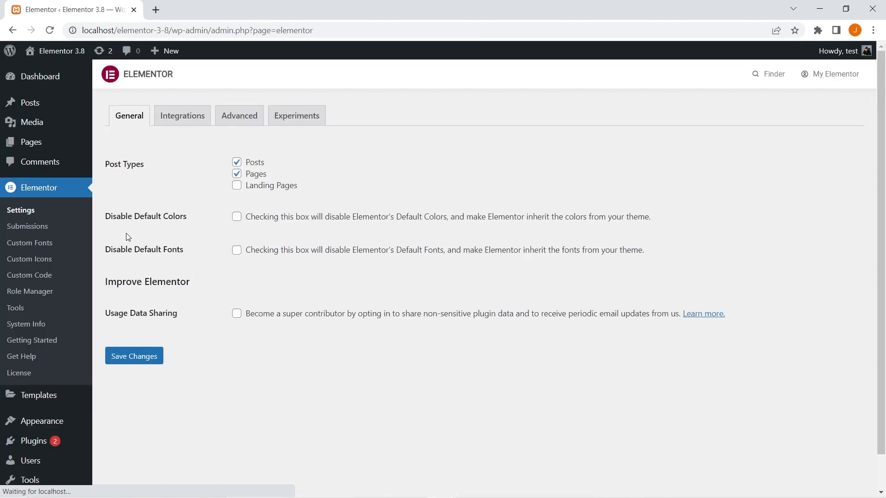
click(290, 116)
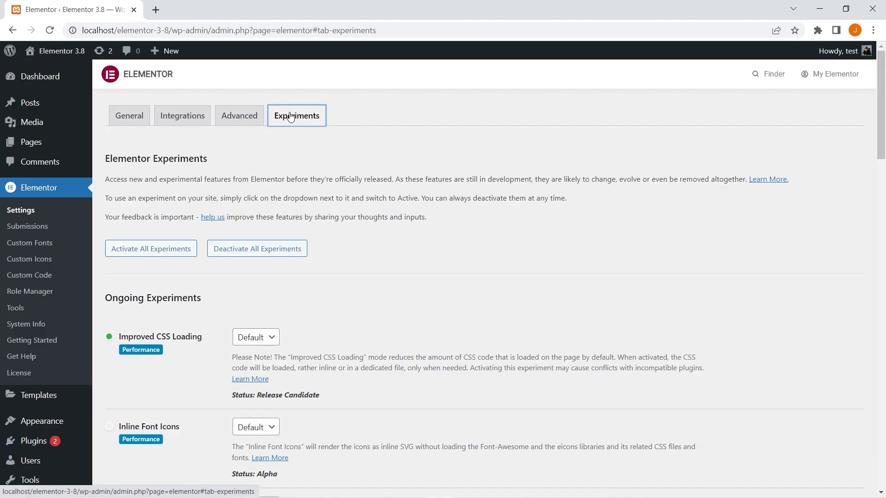
scroll(476, 208, down, 8)
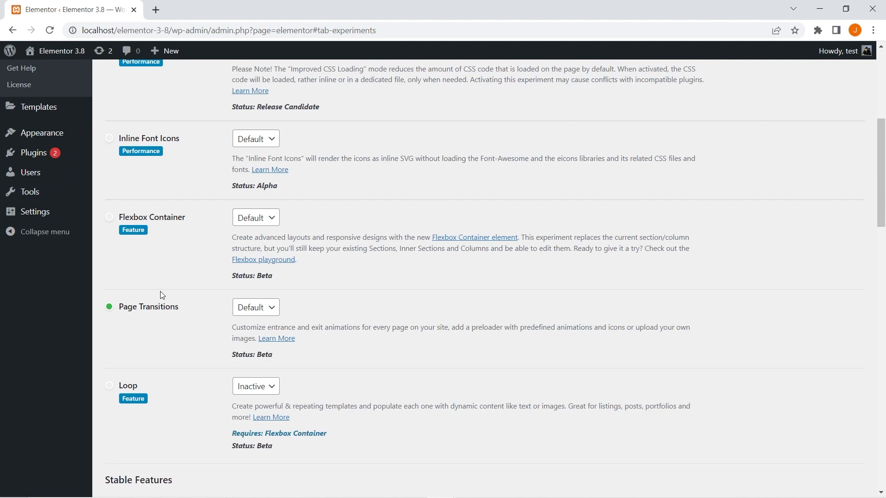
click(271, 390)
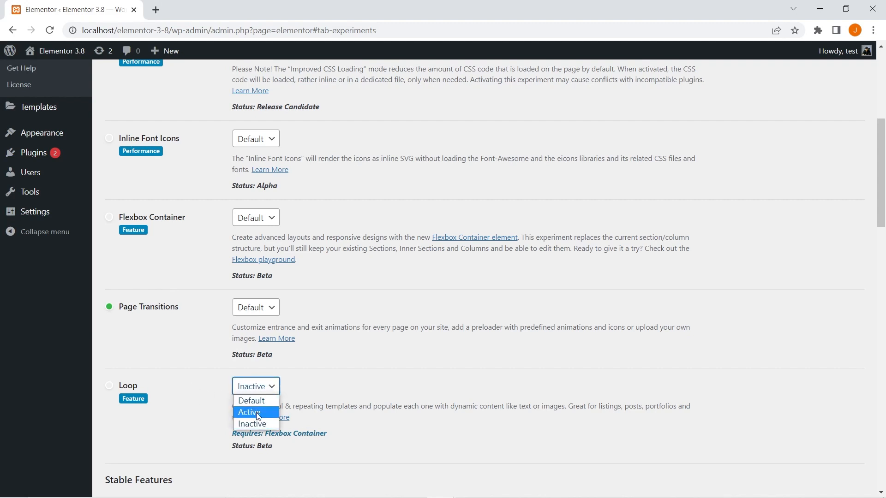
click(256, 413)
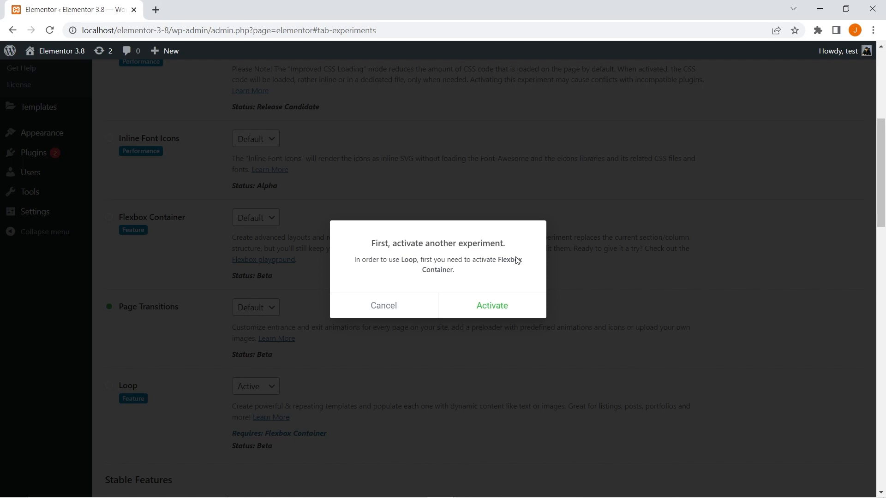
click(506, 314)
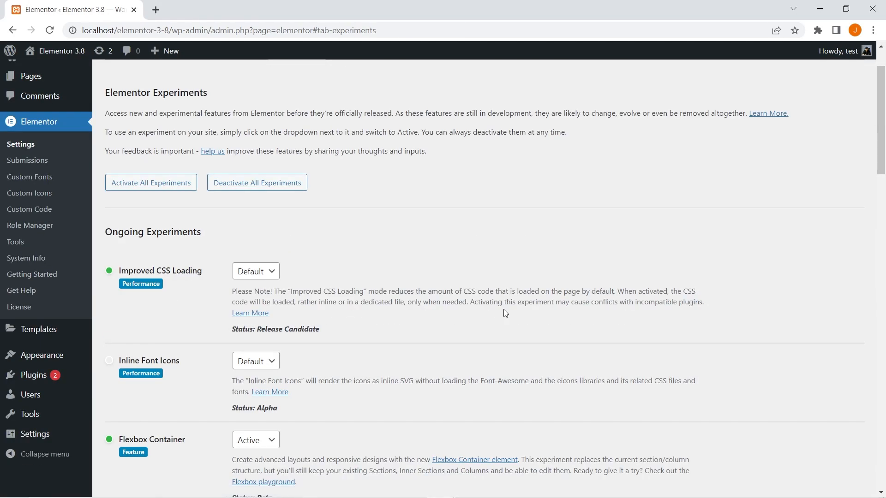
scroll(503, 309, down, 4)
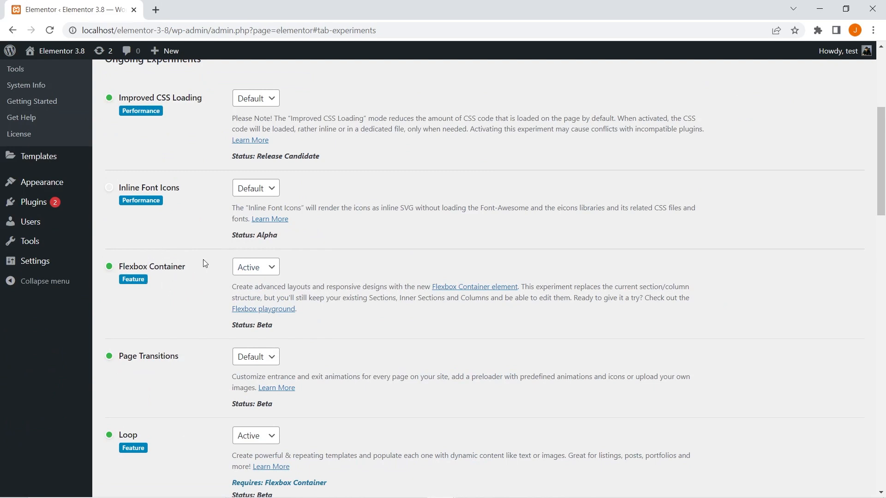
scroll(183, 276, down, 3)
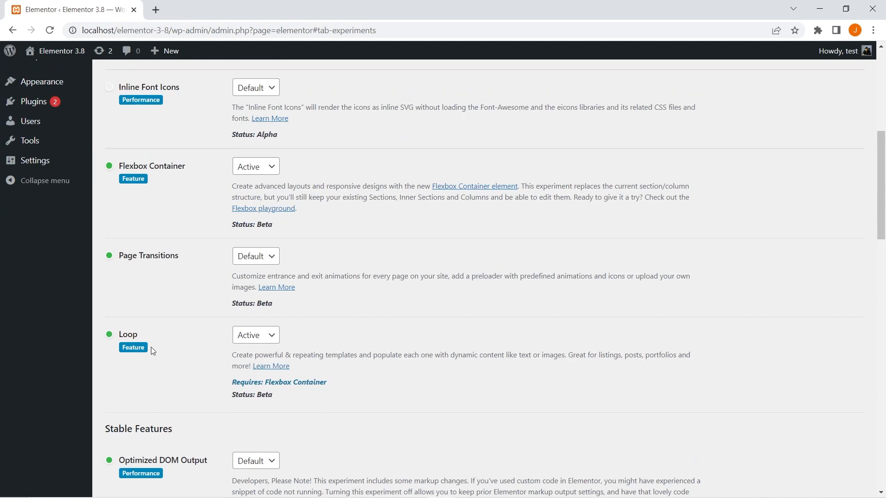
Create a new post in a separate browser tab and open it for editing with Elementor.
scroll(152, 347, up, 7)
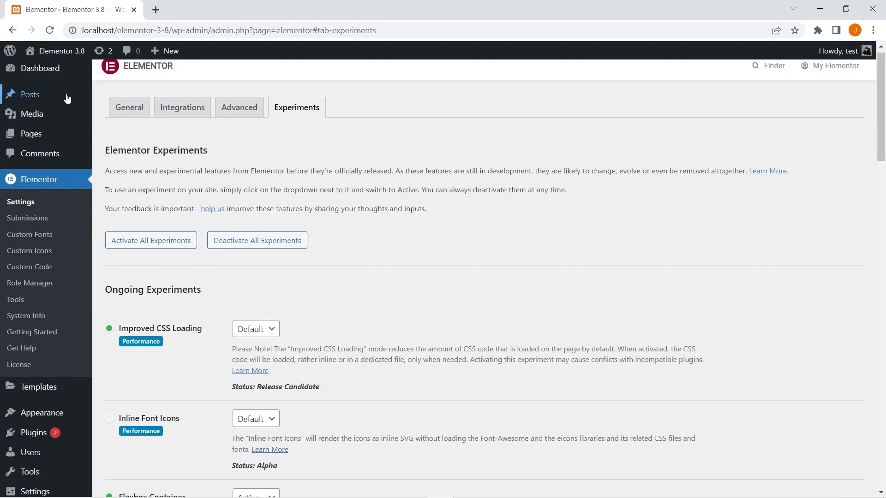
mouse_move(65, 95)
middle_click(126, 118)
click(218, 4)
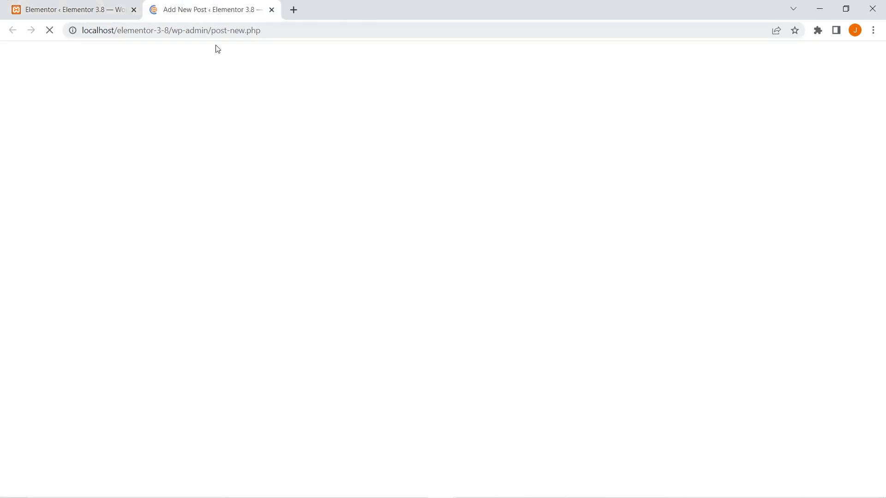
click(242, 62)
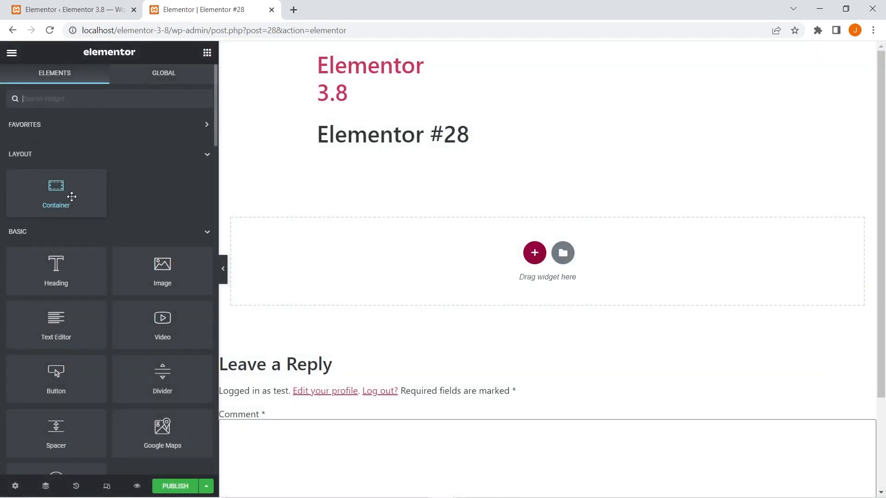
Place a Loop Grid widget from the Pro widgets in the post's empty drop area.
scroll(72, 197, down, 6)
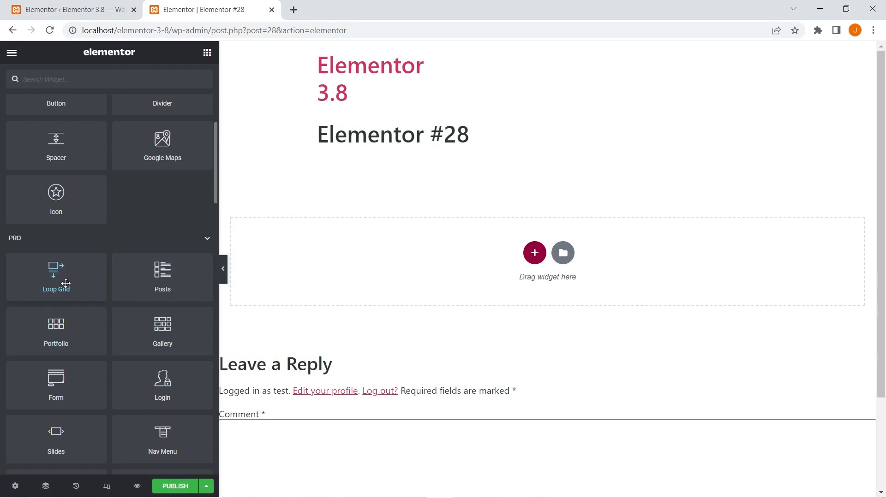
drag(65, 284, 391, 240)
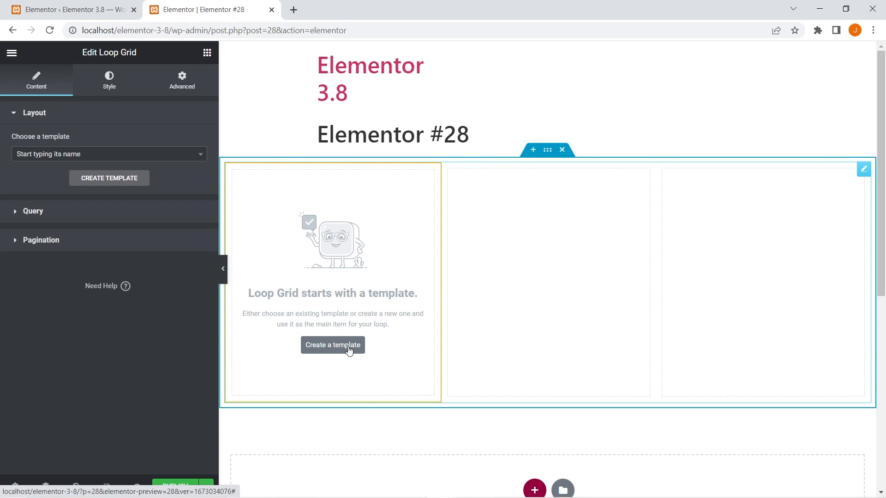
click(349, 350)
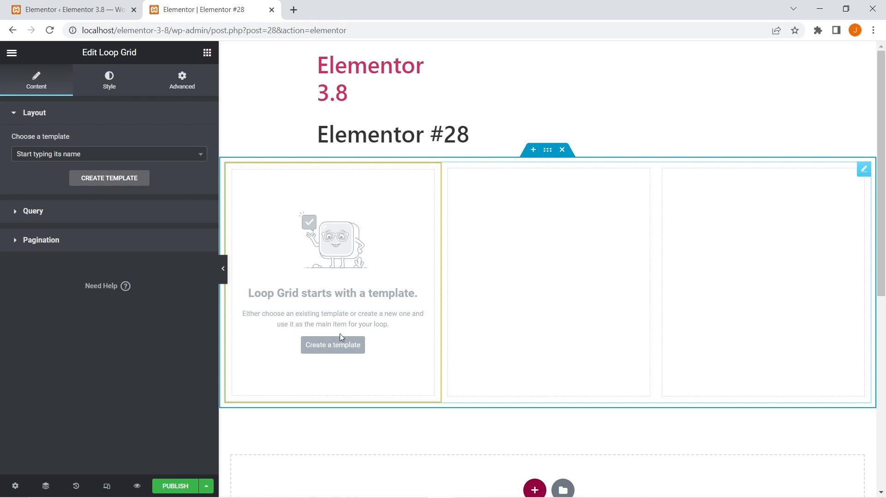
Examine the Loop Item site part in the Theme Builder, including the management options of Elementor Loop Item #24.
click(100, 9)
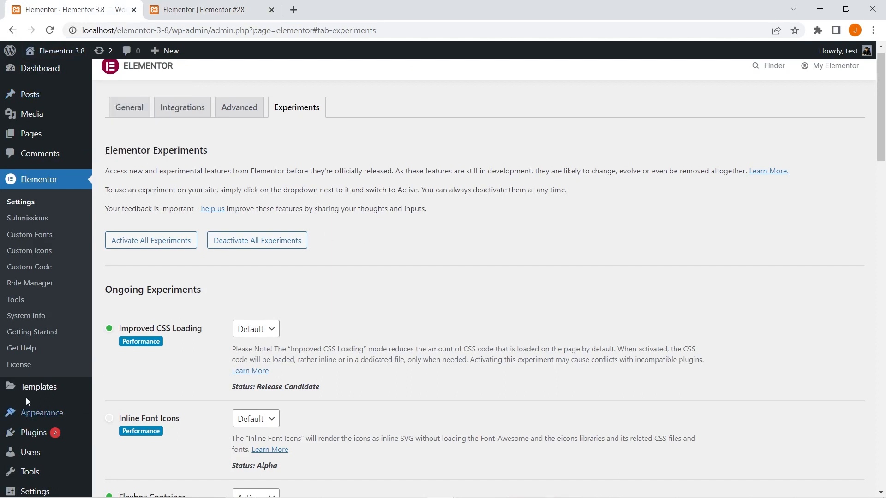
mouse_move(24, 390)
click(111, 401)
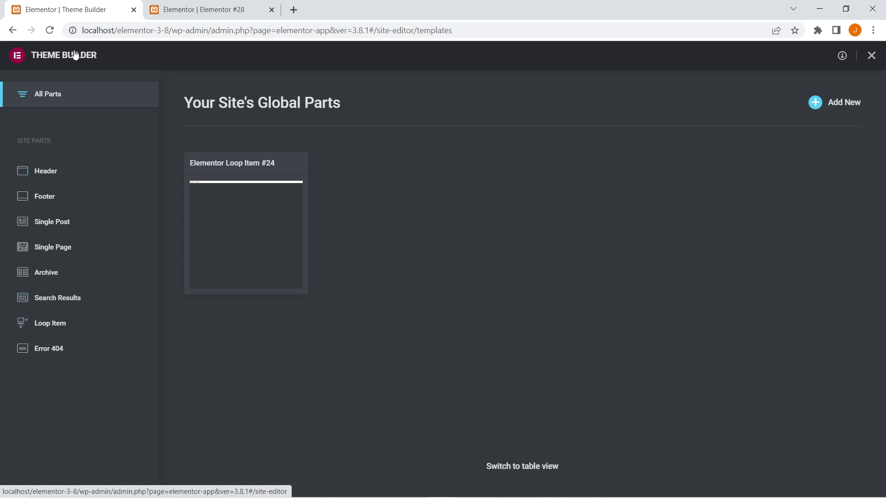
click(50, 325)
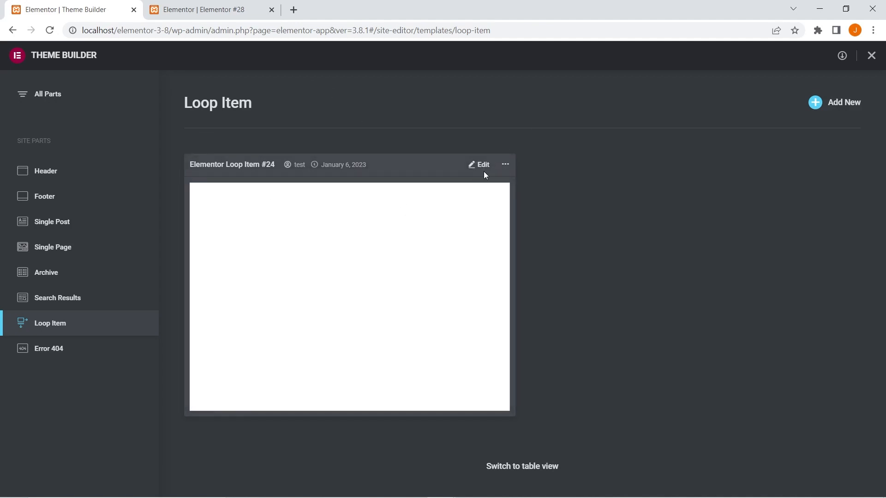
click(504, 164)
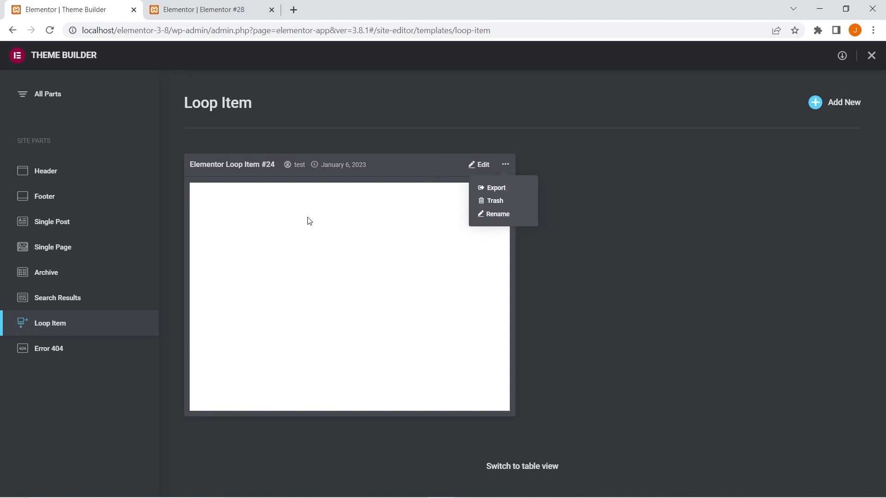
click(721, 222)
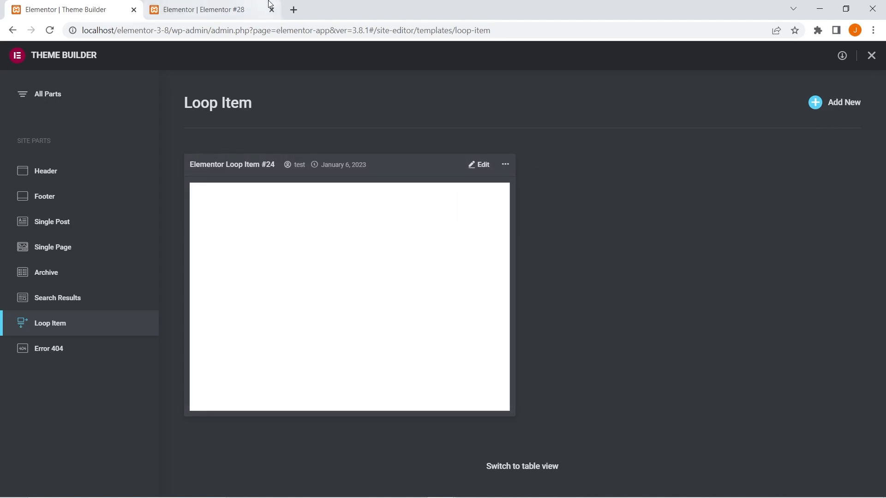
click(243, 4)
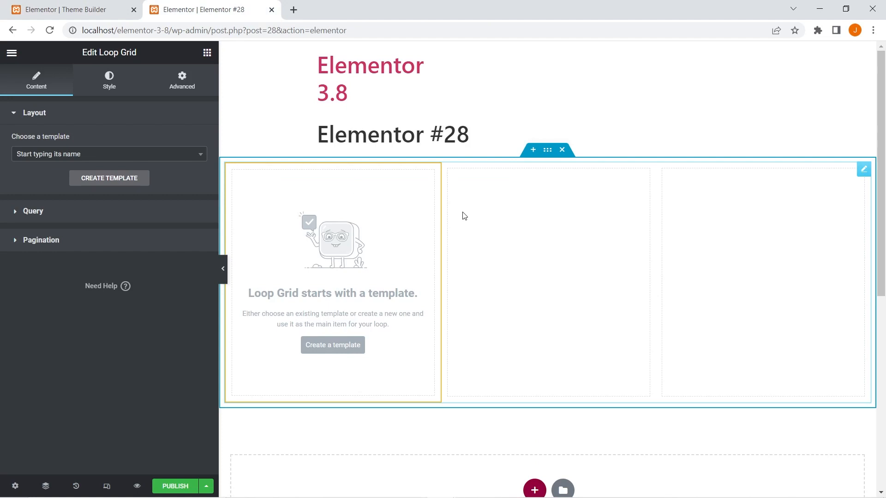
click(93, 5)
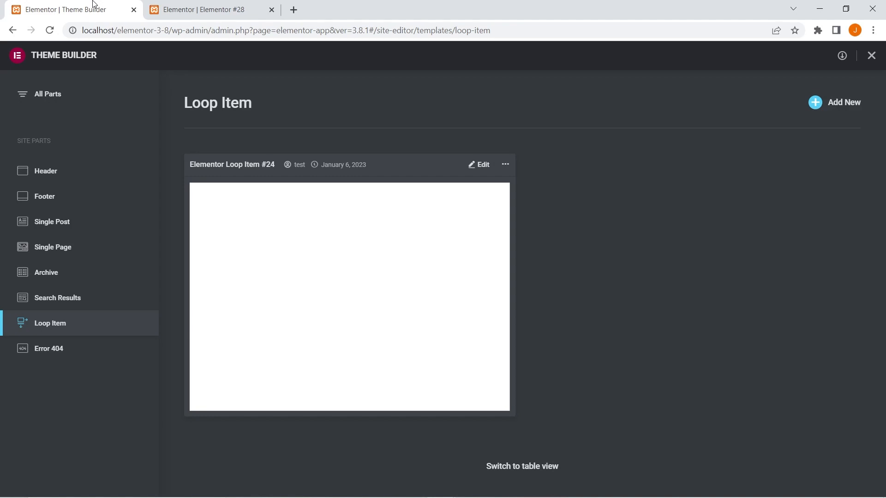
Return to the post and create a new loop item template from the Loop Grid's placeholder.
click(180, 6)
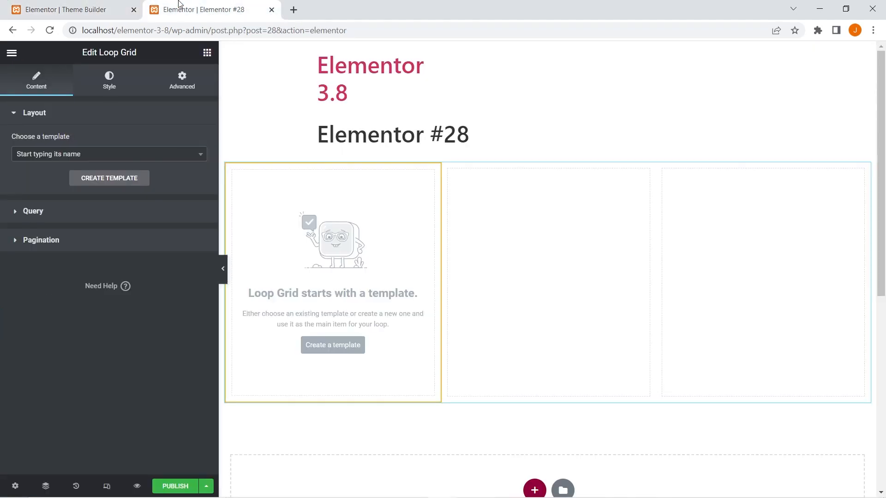
click(349, 348)
click(508, 308)
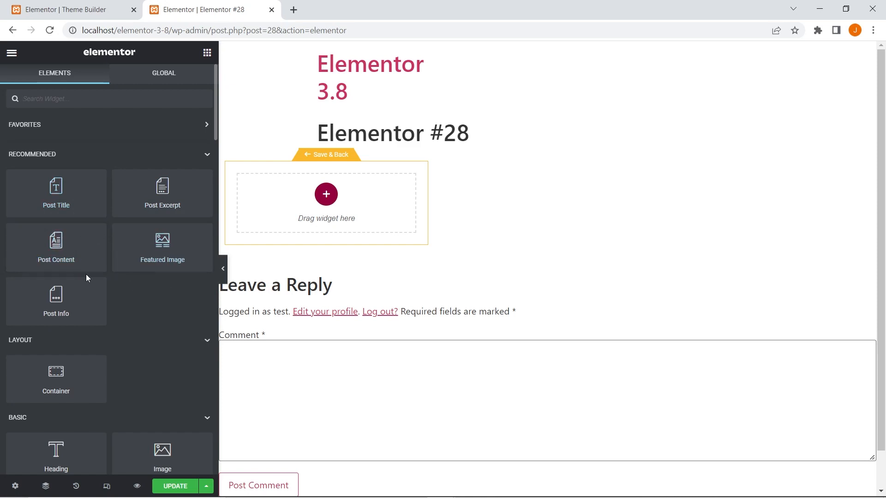
Add a Featured Image widget to the loop template and a Post Title widget directly below it.
drag(138, 247, 281, 202)
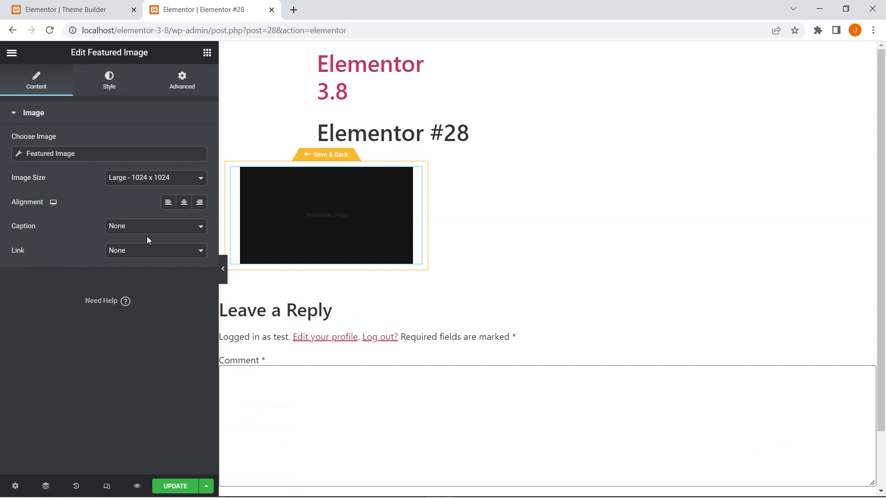
click(206, 54)
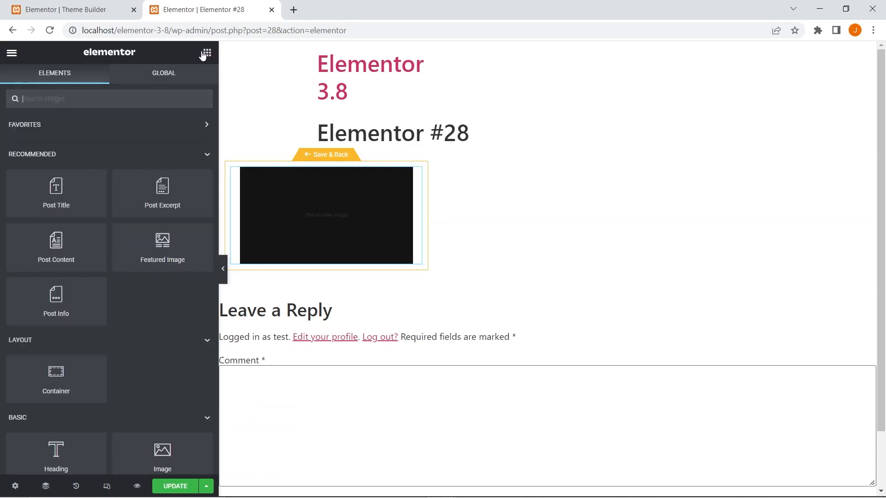
drag(56, 189, 295, 259)
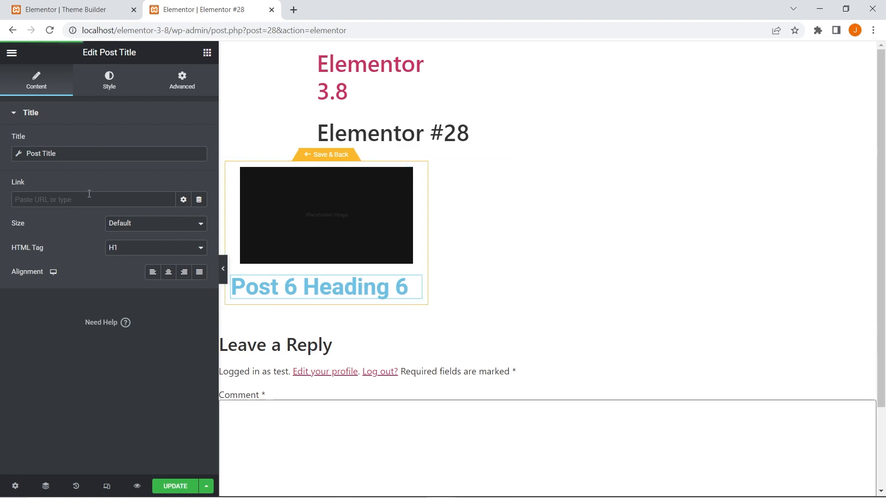
Add a Post Excerpt widget below the post title, and save the template to return to the post.
click(322, 212)
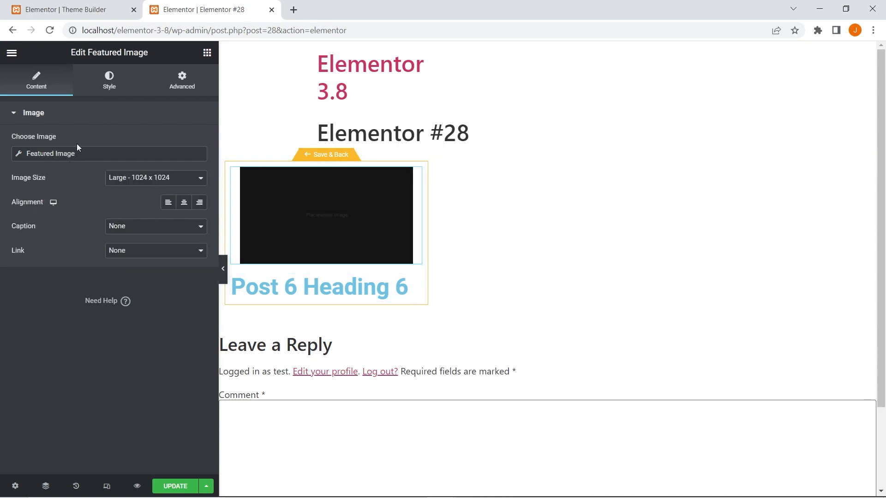
click(207, 52)
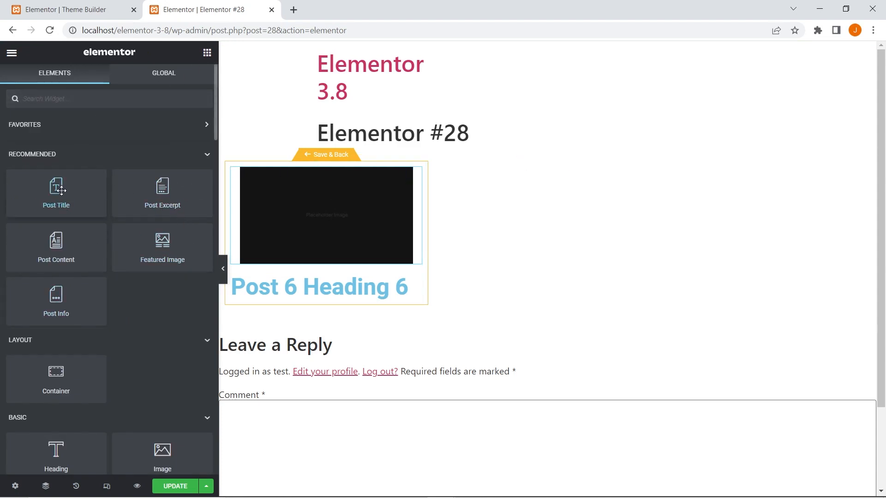
drag(167, 192, 283, 308)
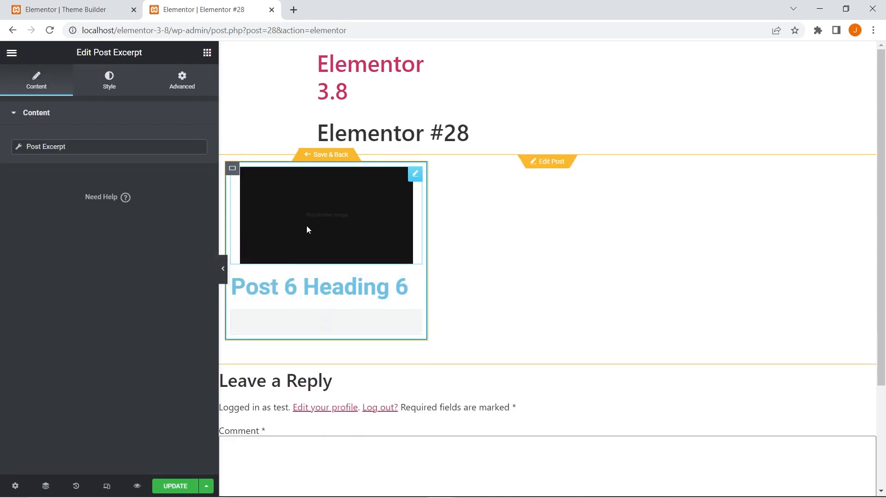
click(335, 155)
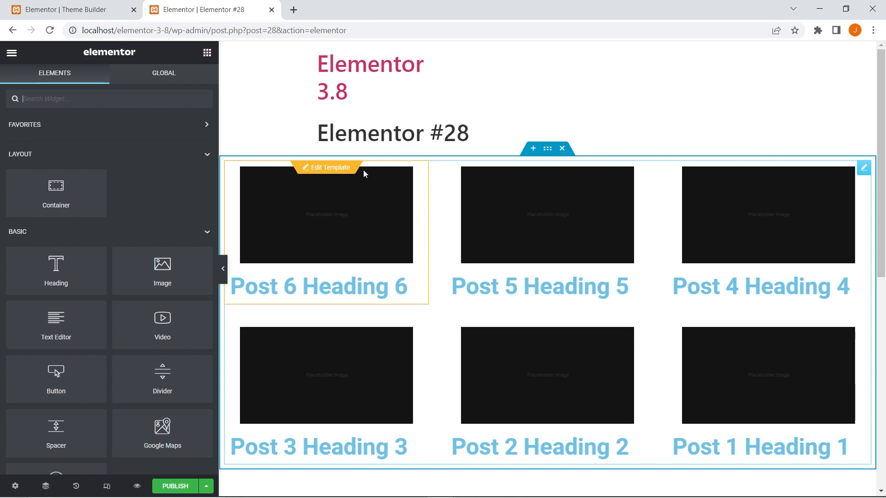
Open the Loop Grid's settings, search its templates for "e" and choose Elementor Loop Item #31 (Template).
click(438, 170)
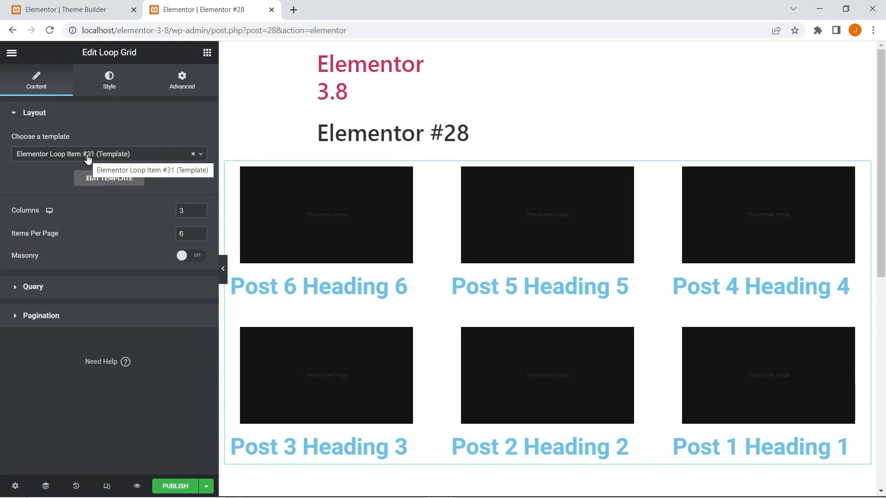
click(88, 156)
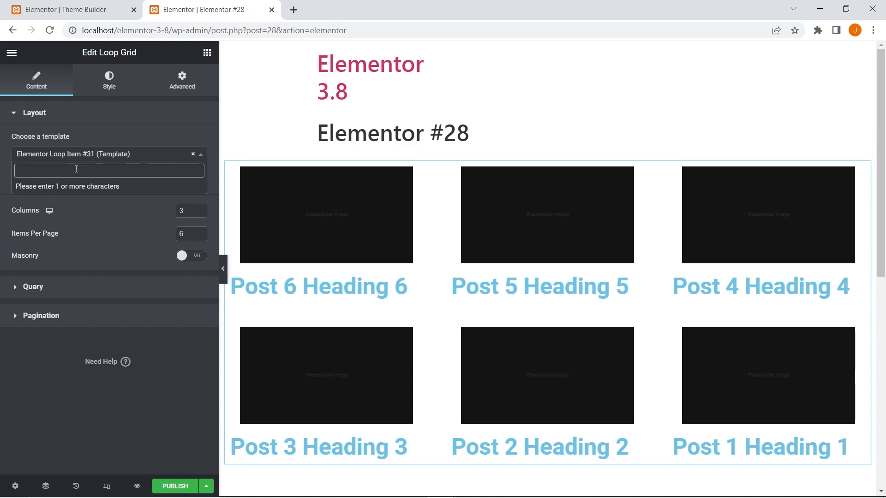
text(e)
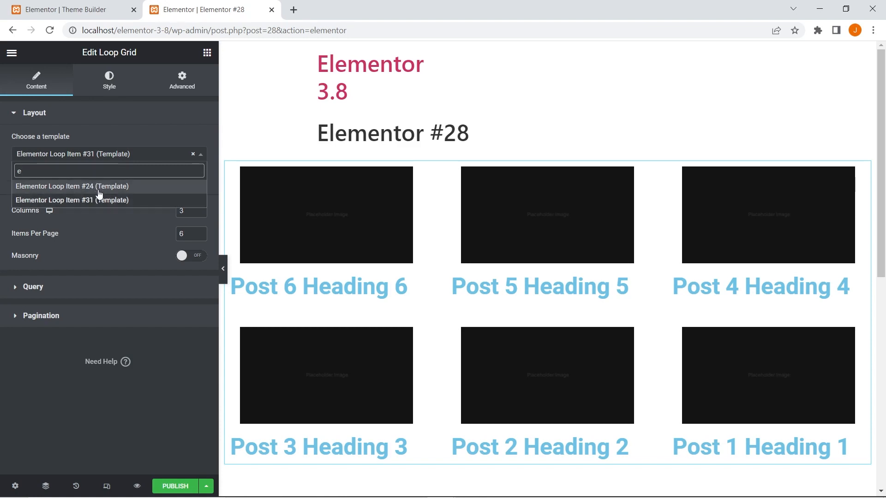
click(96, 200)
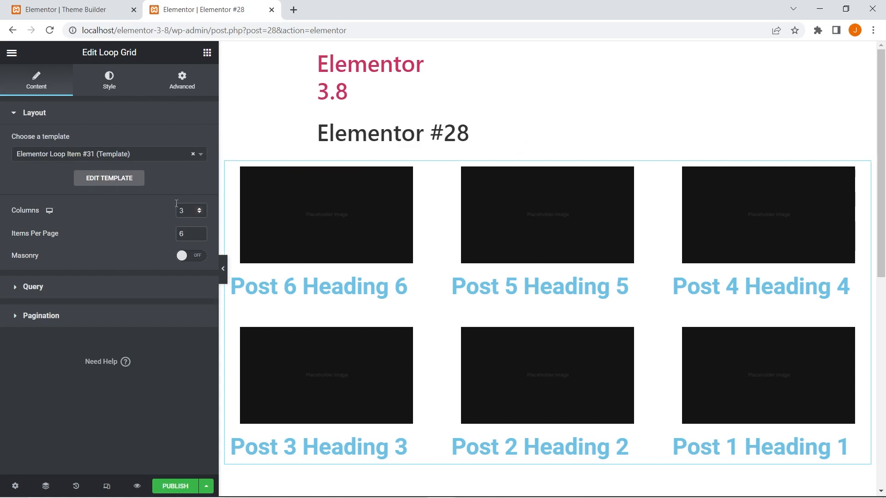
Set the Loop Grid to 2 columns and 4 items per page.
click(200, 212)
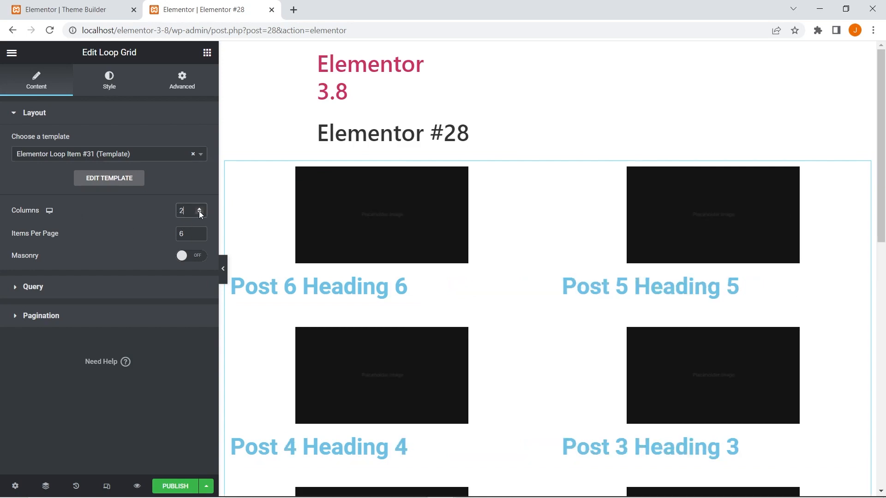
click(201, 237)
click(201, 236)
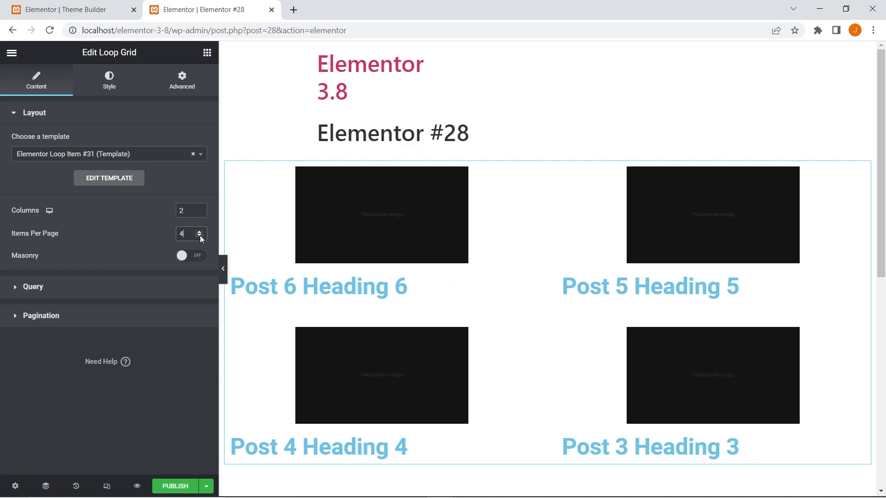
Examine the Loop Grid's Query options for source, Include By and date, and its Pagination setting.
click(67, 282)
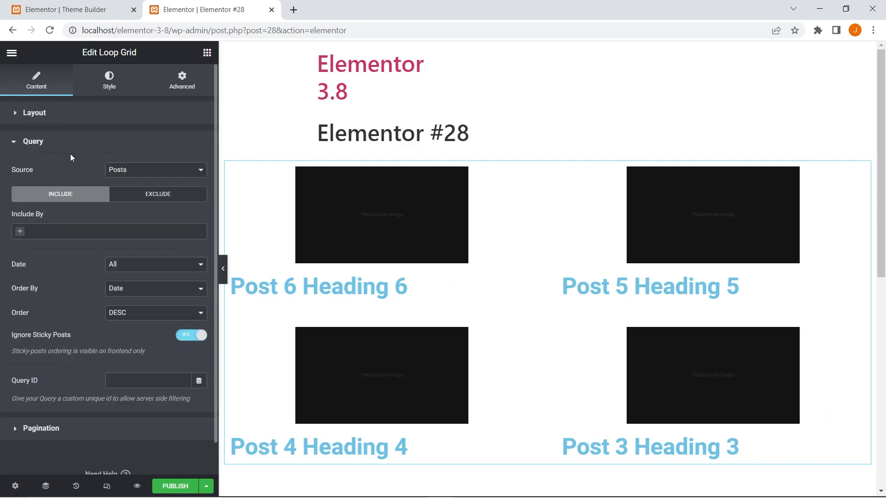
click(118, 171)
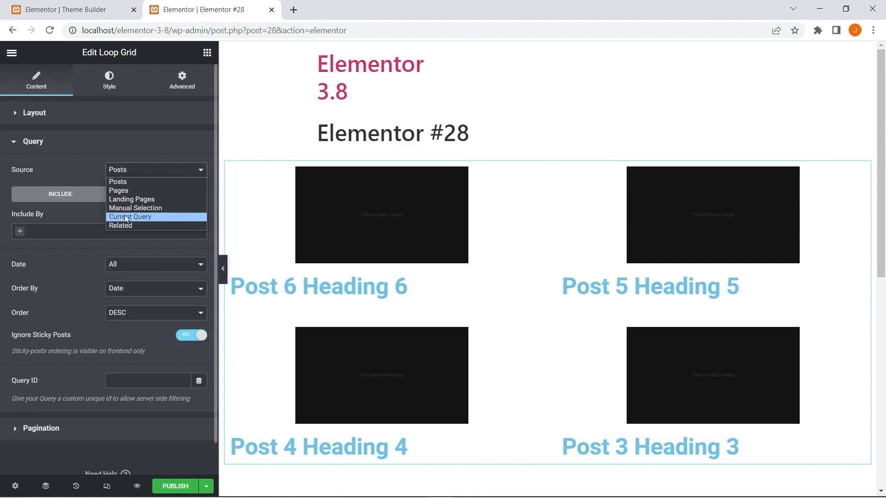
click(89, 215)
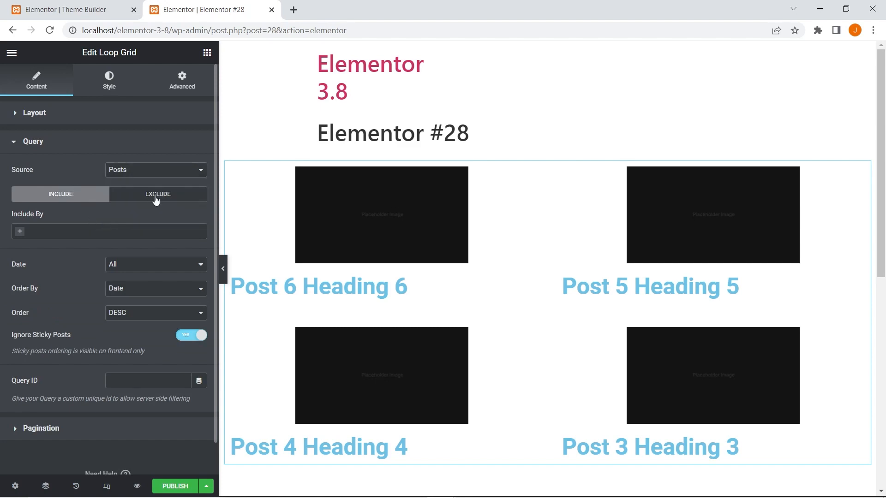
click(21, 232)
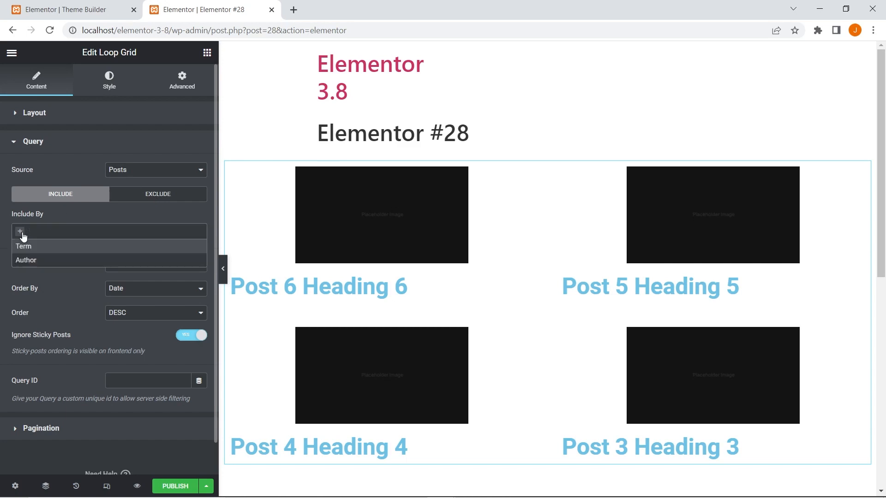
click(46, 285)
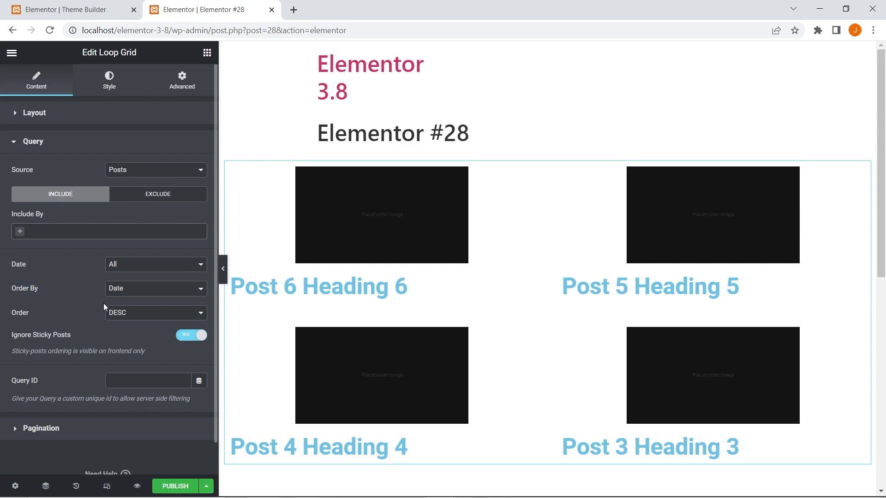
click(138, 268)
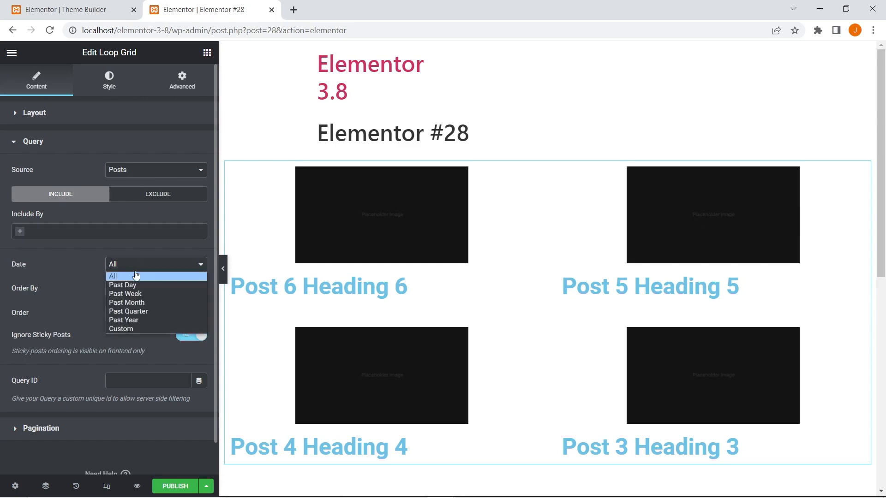
click(75, 261)
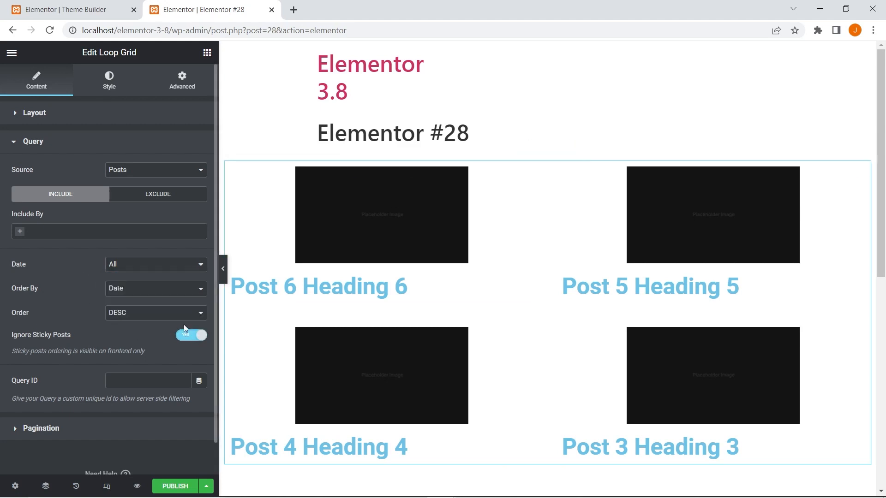
scroll(186, 331, down, 1)
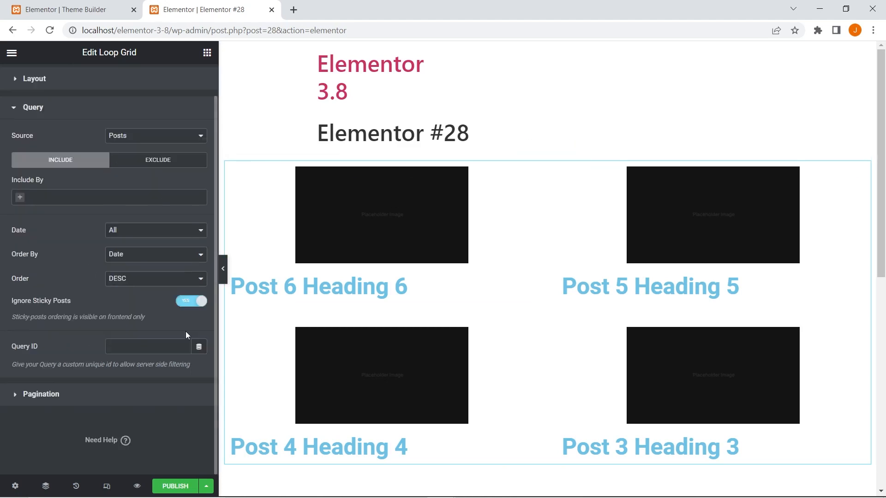
click(72, 387)
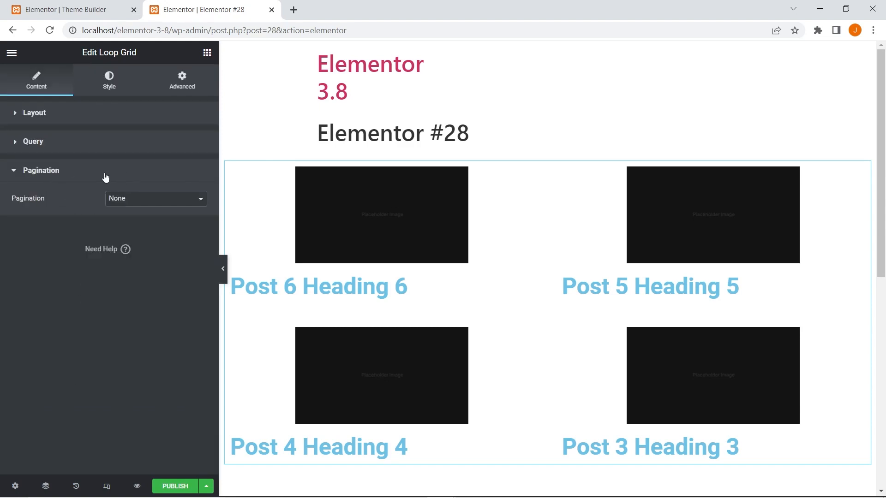
Set the Loop Grid's gap between columns and gap between rows to 0.
click(106, 77)
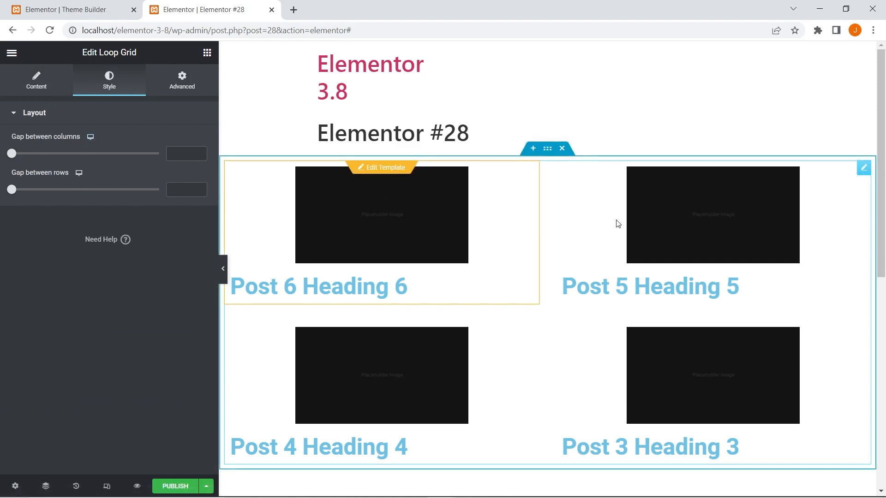
mouse_move(12, 153)
mouse_down()
mouse_move(84, 154)
mouse_move(74, 161)
mouse_move(10, 155)
mouse_up()
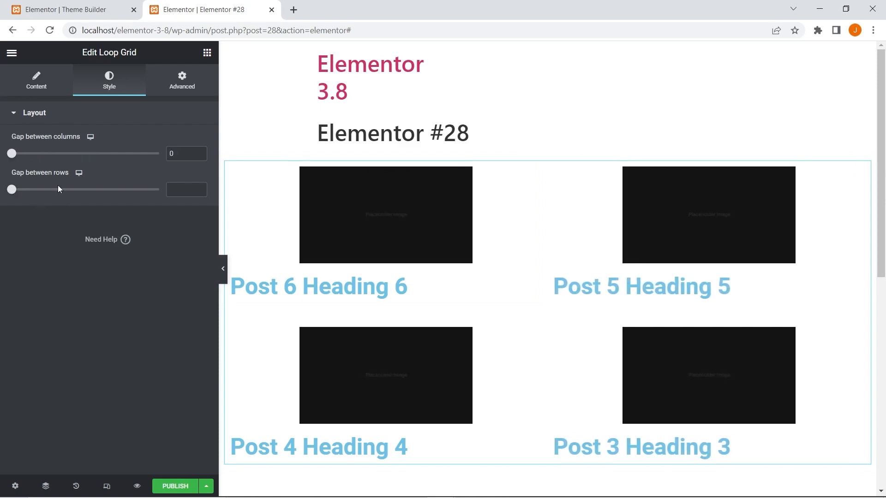
mouse_move(12, 189)
mouse_down()
mouse_move(90, 197)
mouse_move(10, 192)
mouse_up()
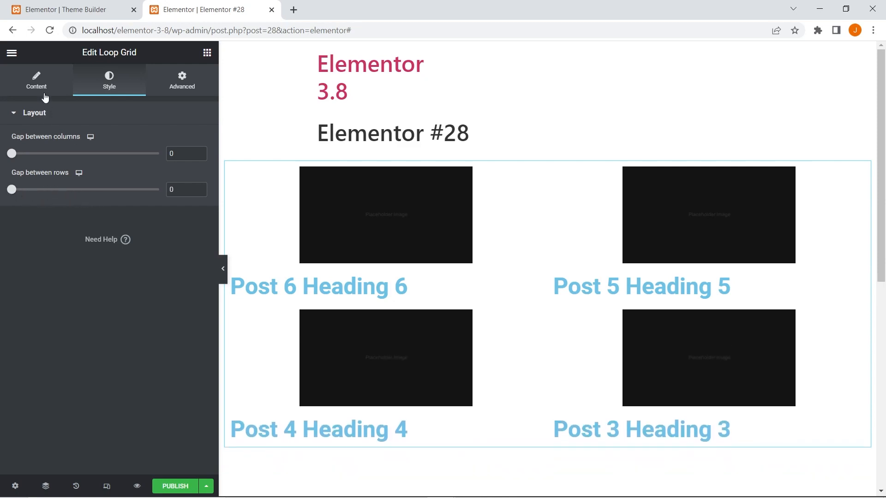
Clear the Loop Grid's row gap and column gap values, and return to the widget list.
click(182, 189)
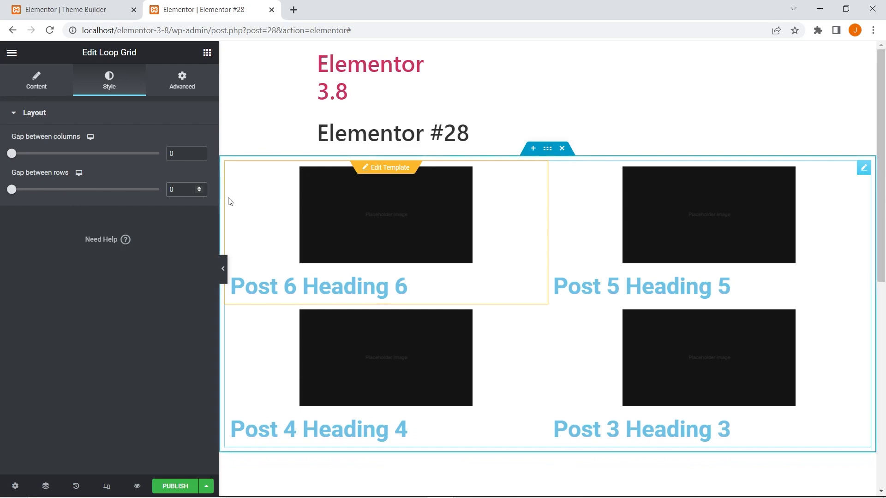
key(BackSpace)
click(188, 154)
key(BackSpace)
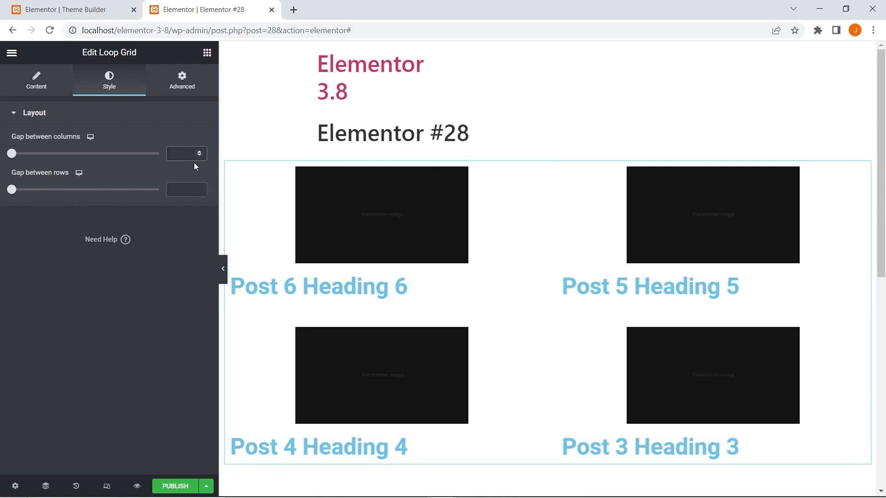
click(207, 53)
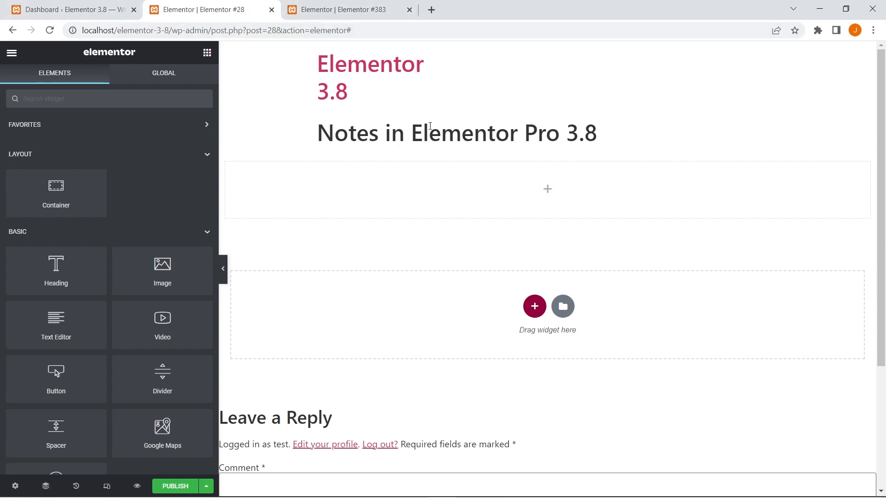
Switch to the Notes in Elementor Pro 3.7 post and check its first column's context options for a Notes command.
drag(315, 134, 613, 134)
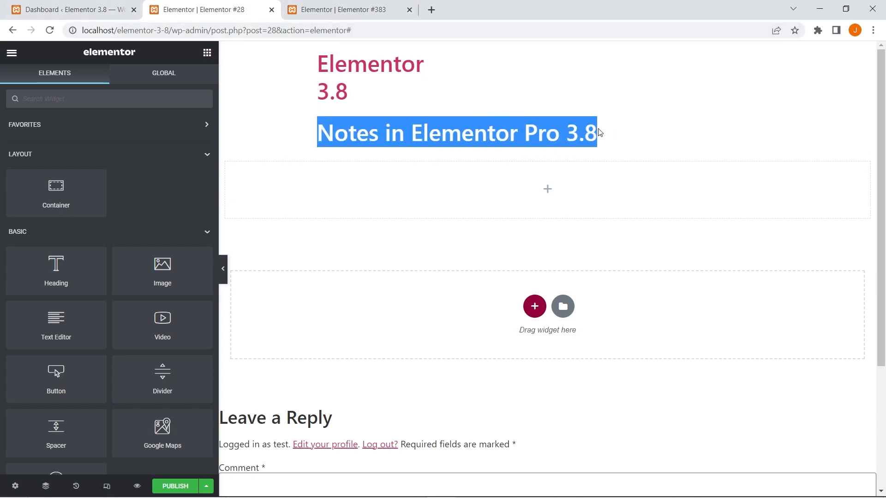
click(483, 139)
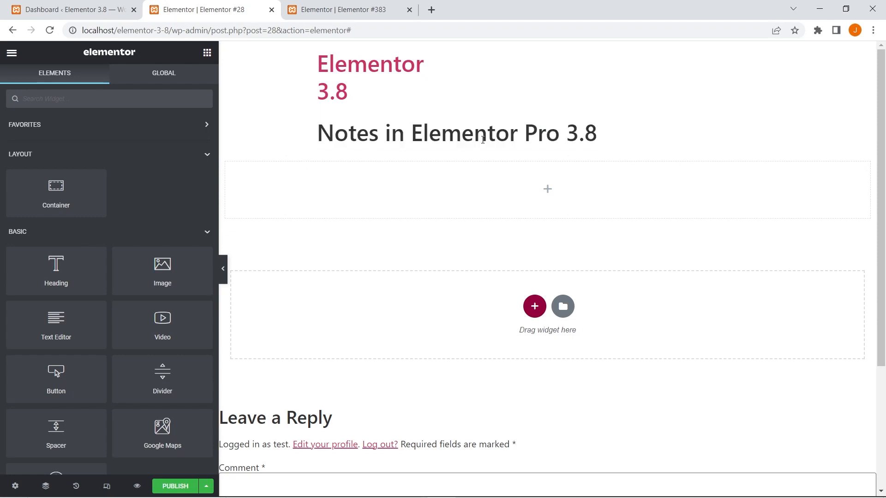
click(392, 10)
drag(230, 126, 539, 121)
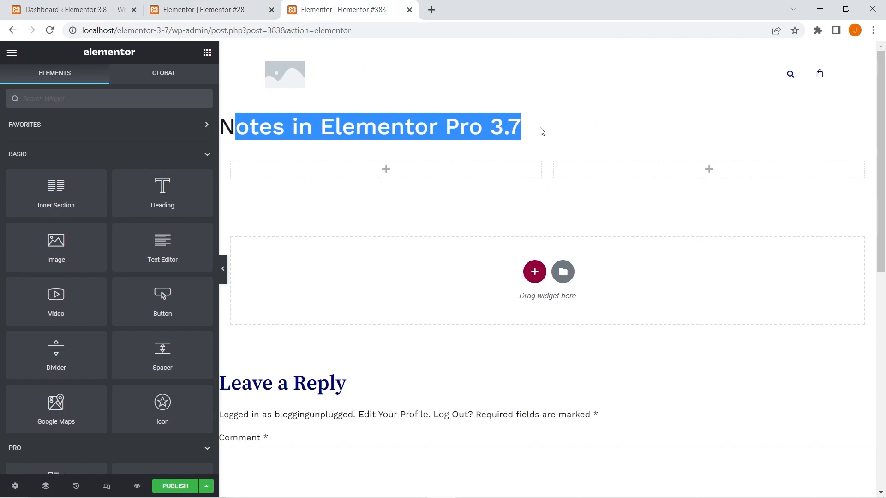
right_click(538, 175)
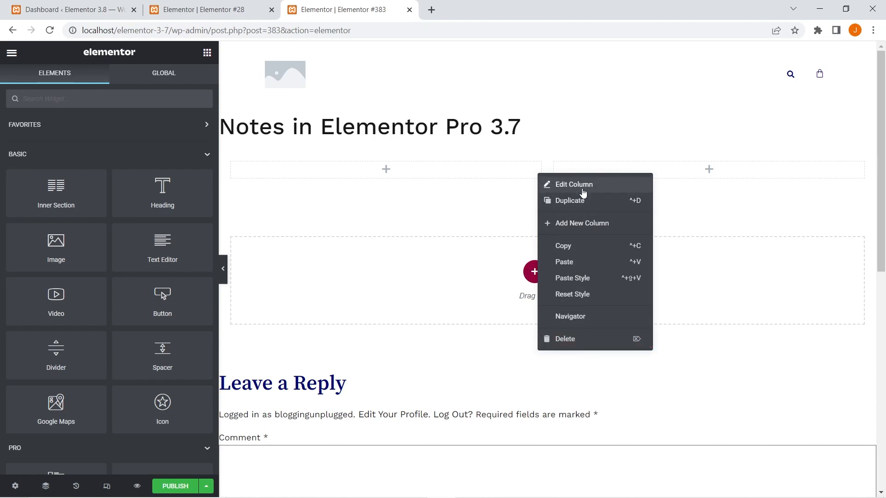
Return to the Elementor Pro 3.8 post, open Notes from the empty container, and move the Notes panel to the middle of the page.
click(198, 9)
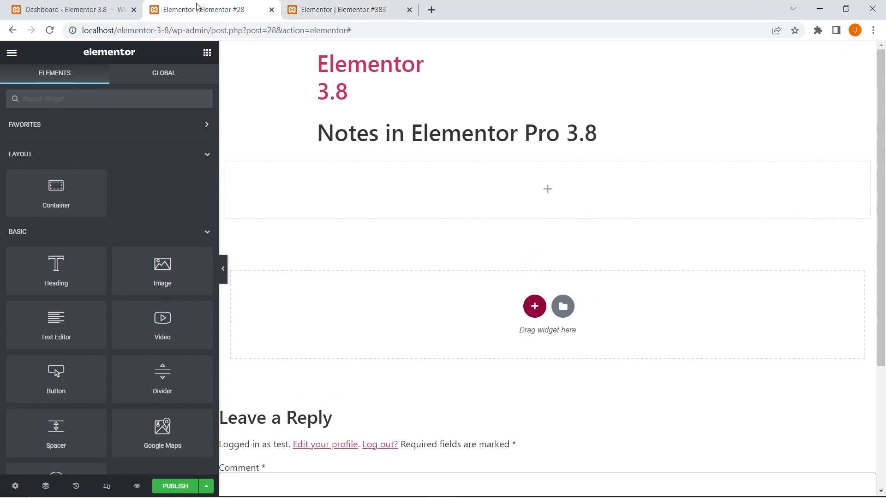
right_click(425, 192)
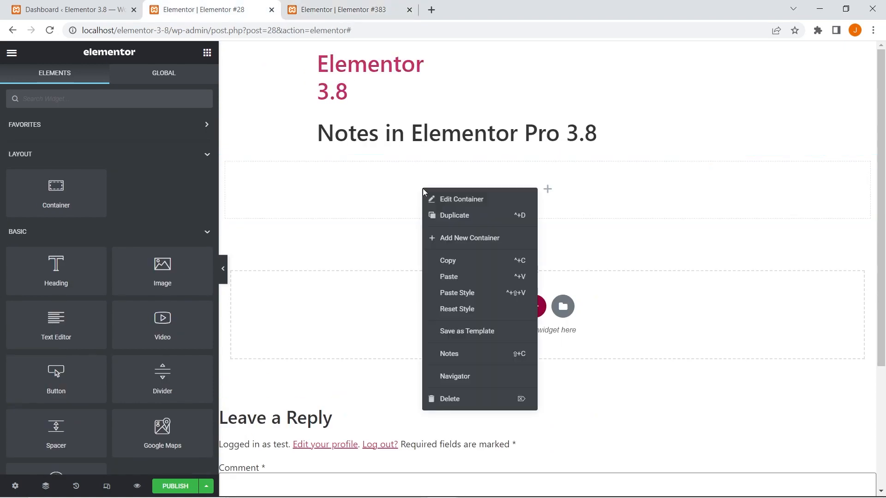
click(448, 354)
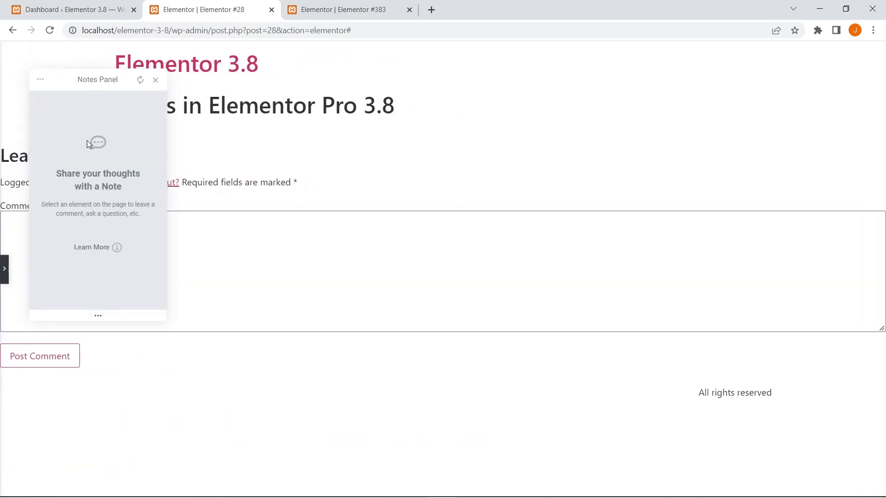
drag(82, 79, 406, 79)
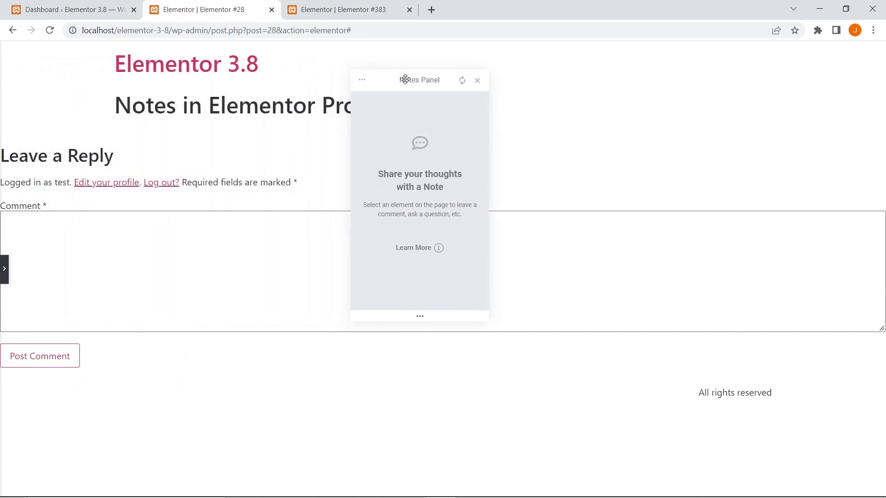
In the Elementor Pro 3.7 post, open the Notes panel, move it to the middle of the page, and view its filter options.
click(345, 6)
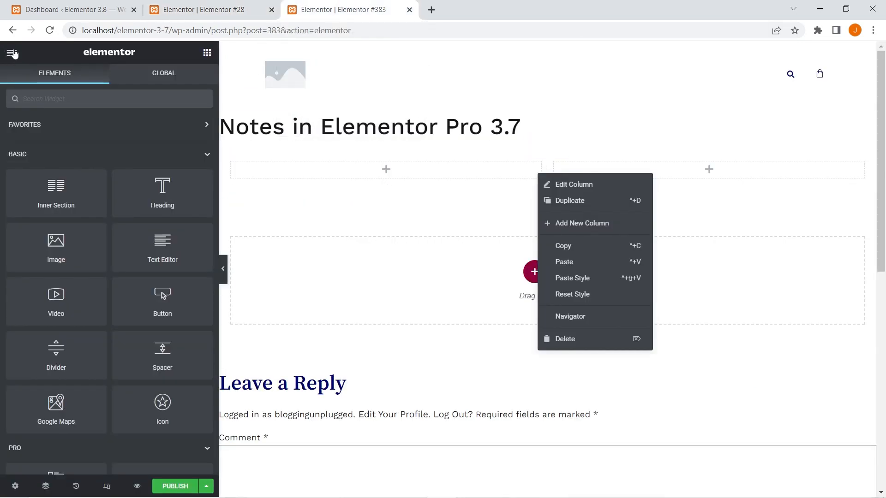
click(11, 53)
click(44, 214)
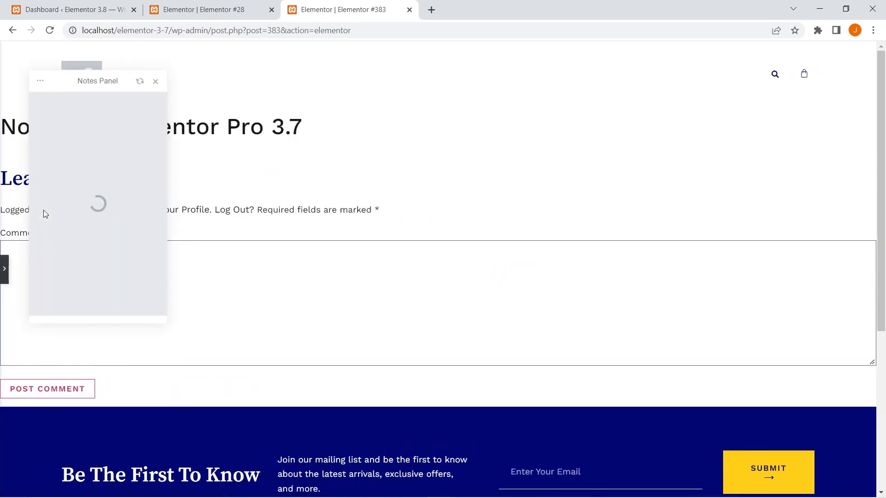
drag(92, 79, 403, 79)
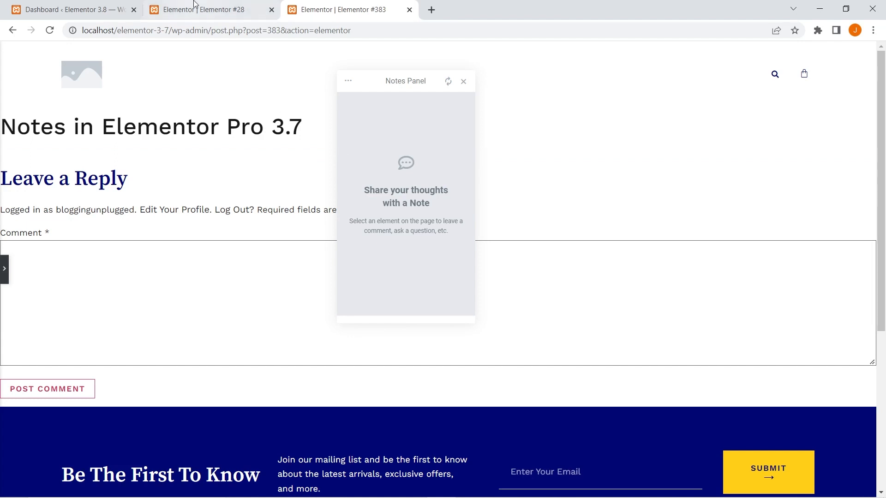
click(349, 81)
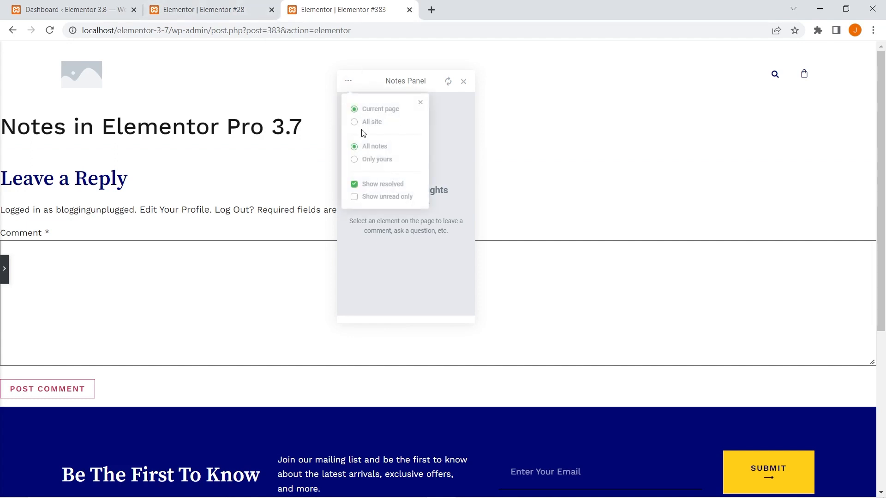
click(395, 274)
Back in the Elementor Pro 3.8 post, try making the Notes panel taller and shorter, and view its filter options.
click(263, 6)
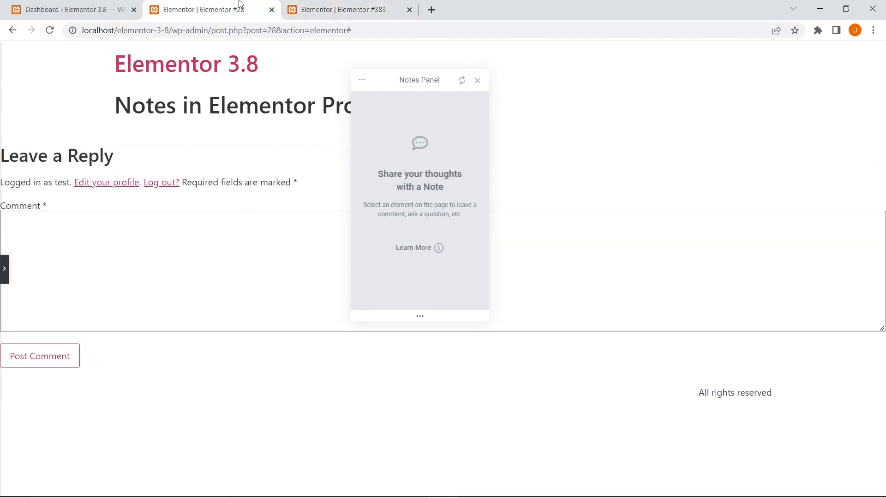
drag(416, 319, 452, 379)
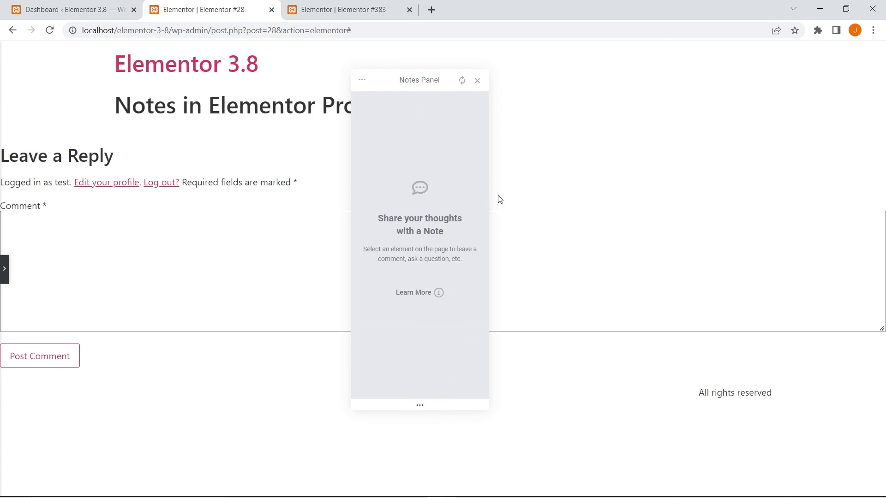
click(362, 80)
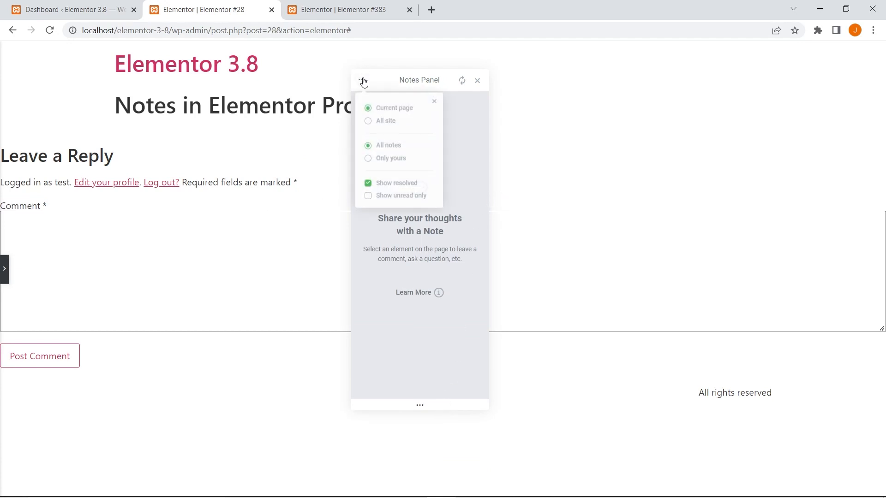
click(419, 362)
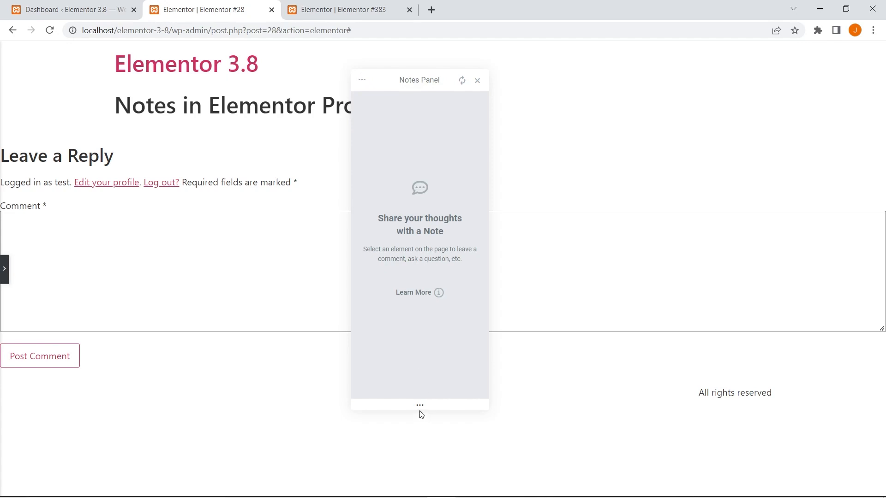
drag(420, 406, 446, 316)
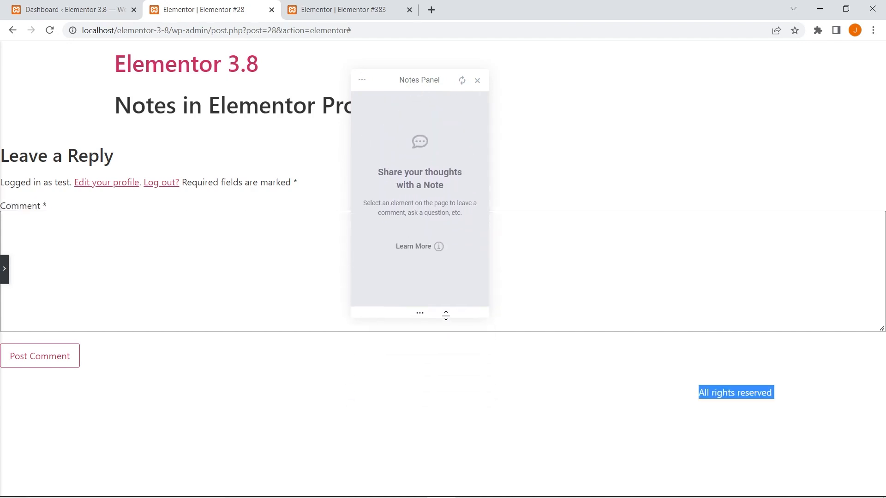